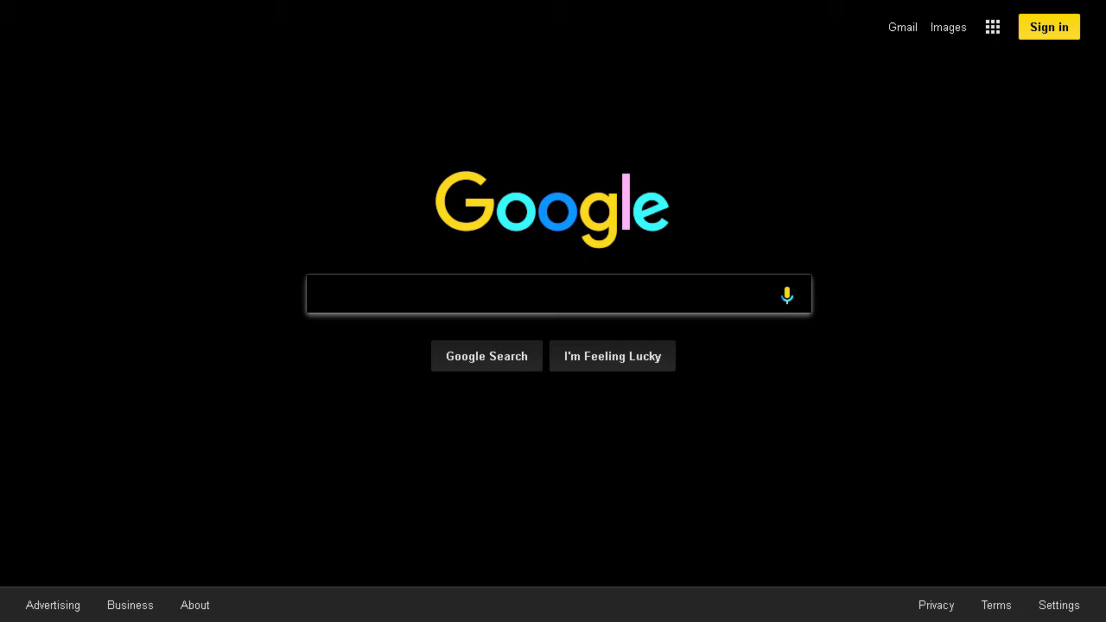
# Step: Search Google for 'SAS graphics accelerator samples'
pyautogui.write('SAS ')
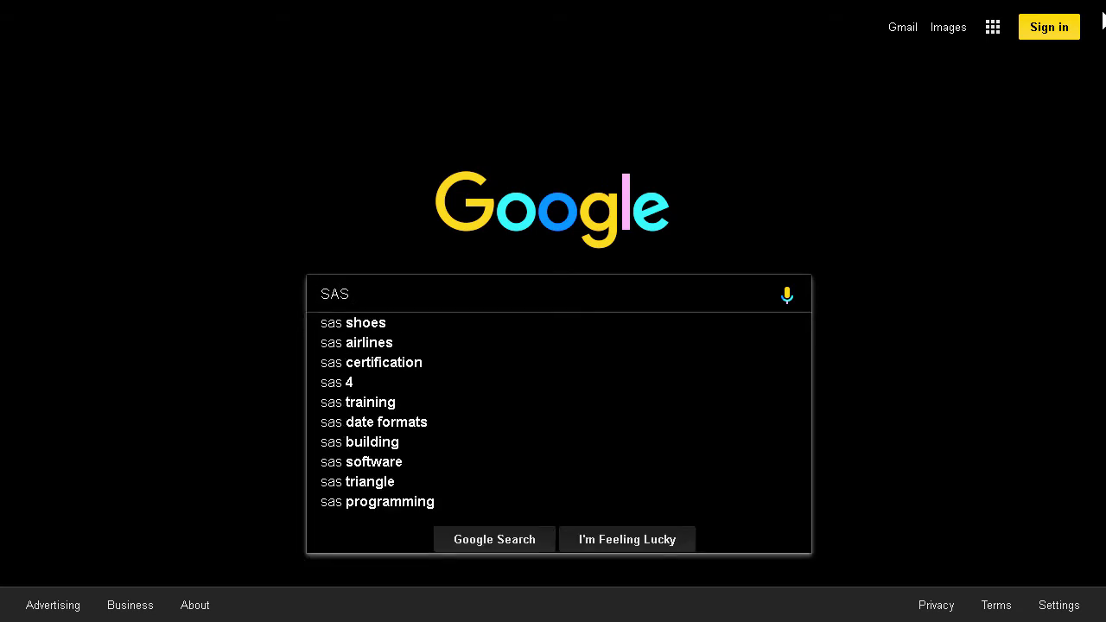
pyautogui.write('graphics')
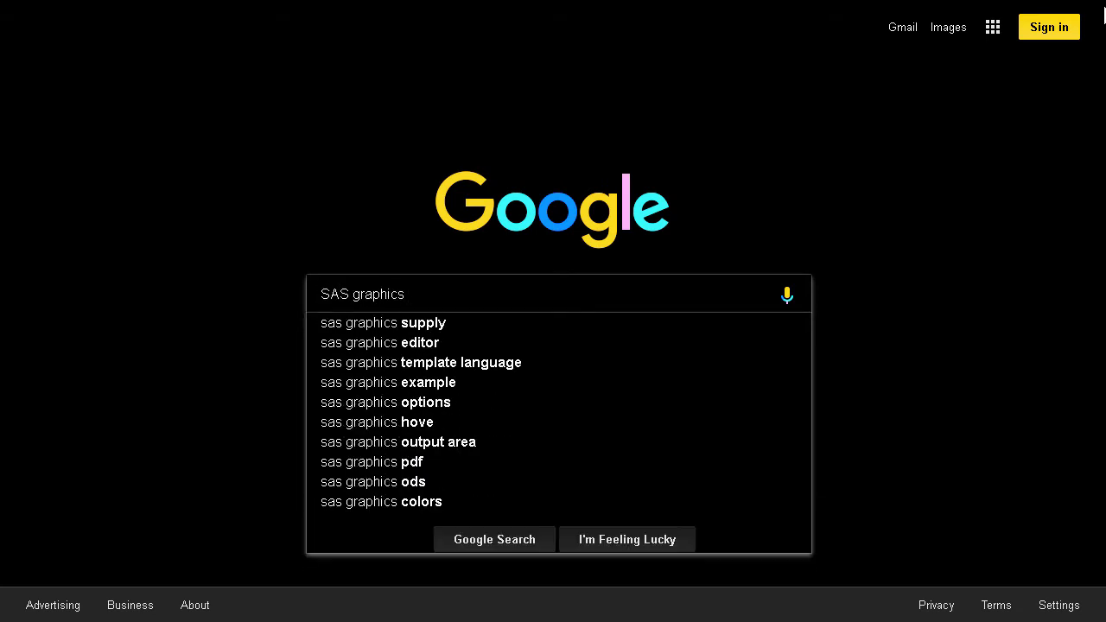
pyautogui.write(' accelerator')
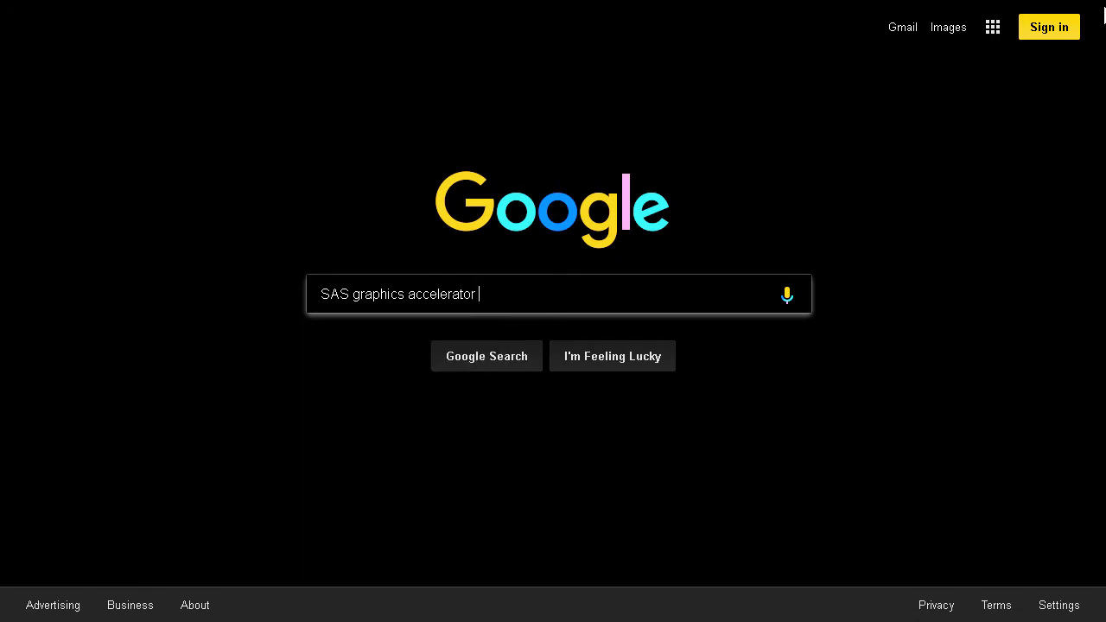
pyautogui.write(' samples')
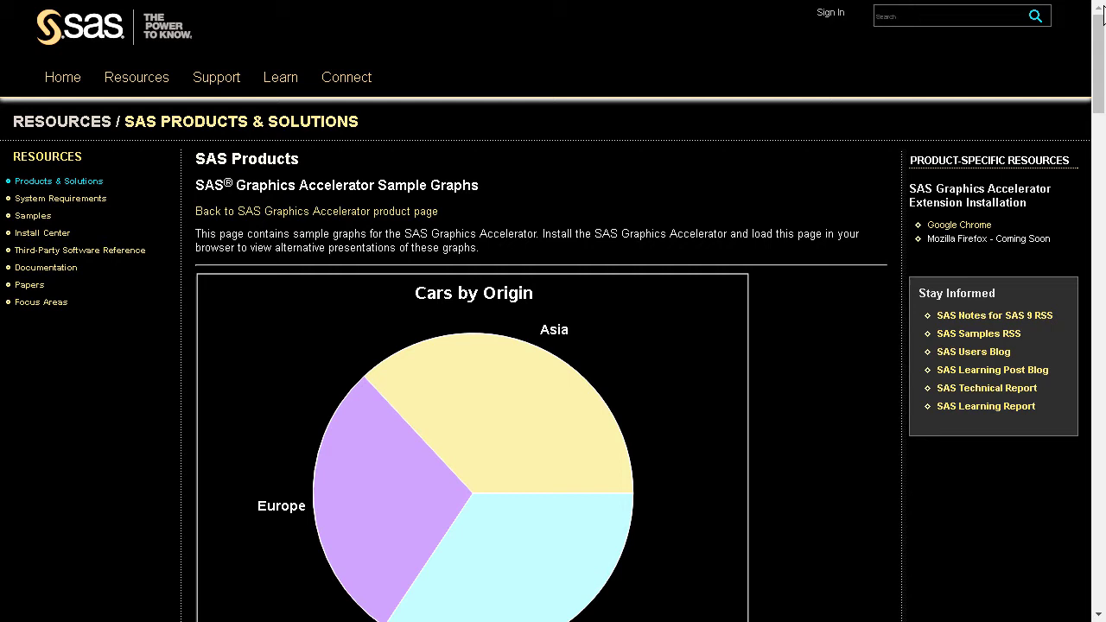
# Step: Scroll past the pie chart and Cars by Make chart to the Horsepower histogram's Accelerate button
pyautogui.scroll(-4, 1102, 26)
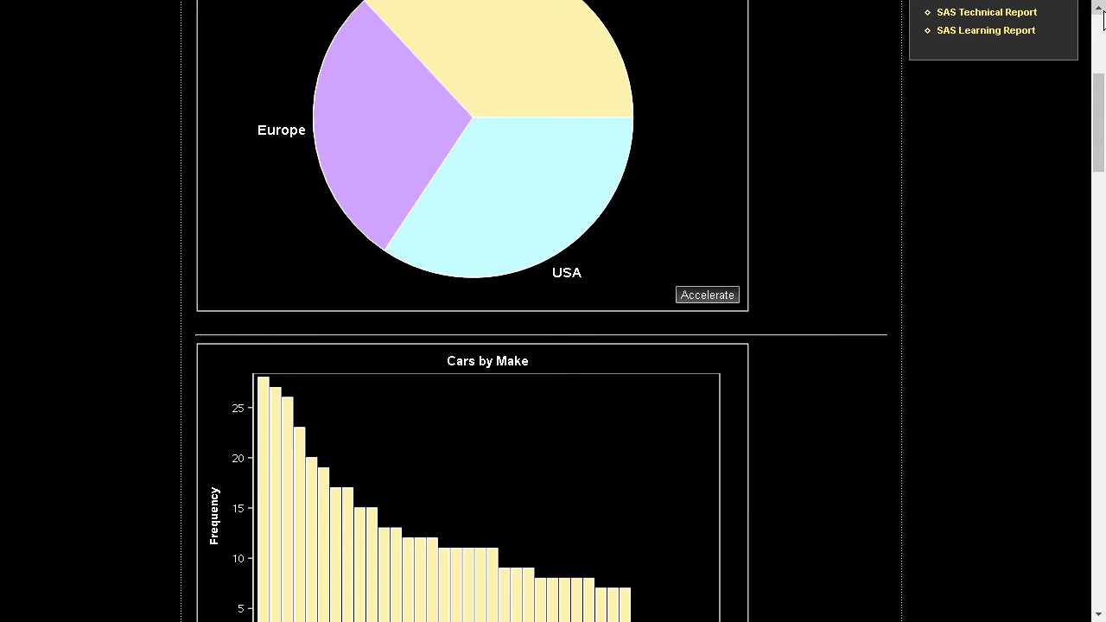
pyautogui.scroll(-5, 1102, 17)
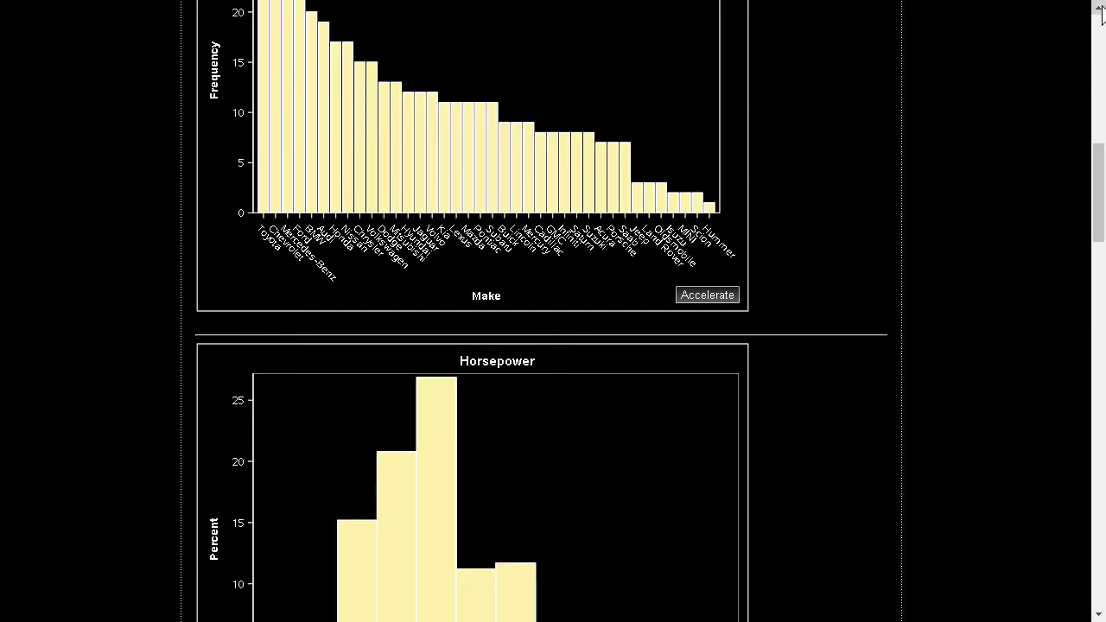
pyautogui.scroll(-5, 1102, 14)
pyautogui.scroll(1, 1104, 45)
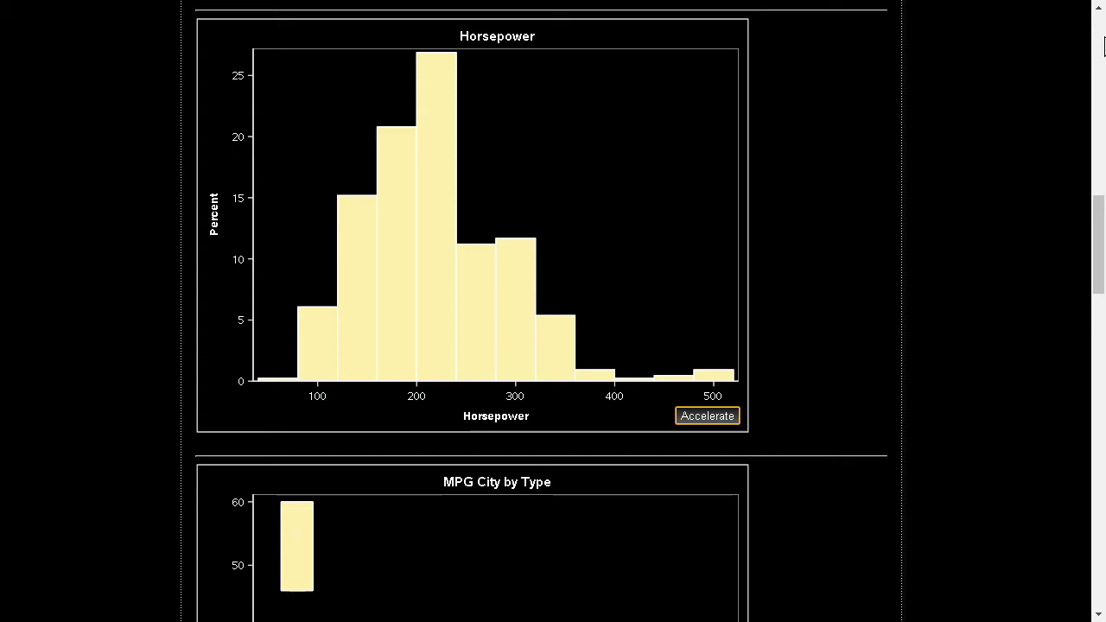
# Step: Accelerate the Horsepower histogram to show its axes, sonification option and data table
pyautogui.press('Return')
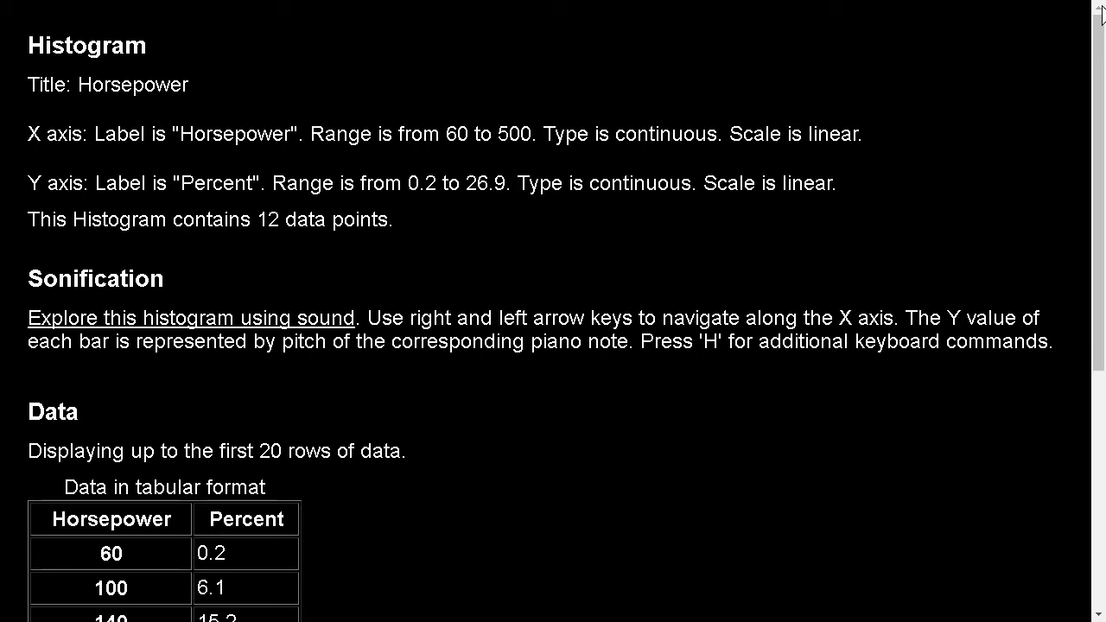
# Step: Read through all 12 rows of the Horsepower data table, then focus the 'Explore this histogram using sound' link
pyautogui.scroll(-3, 1103, 13)
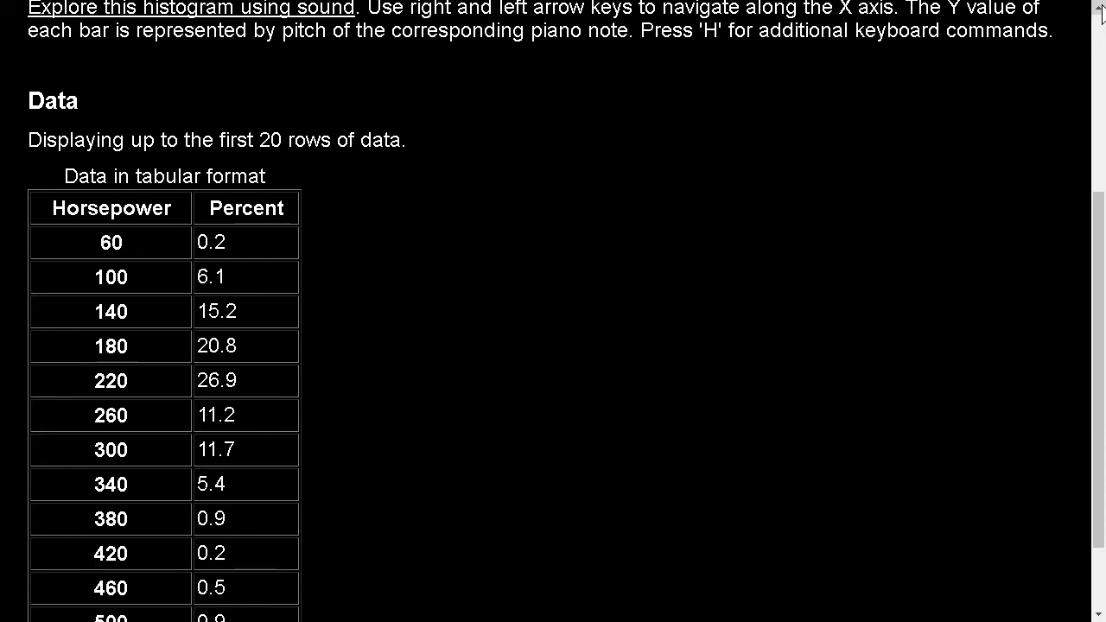
pyautogui.scroll(-2, 1102, 12)
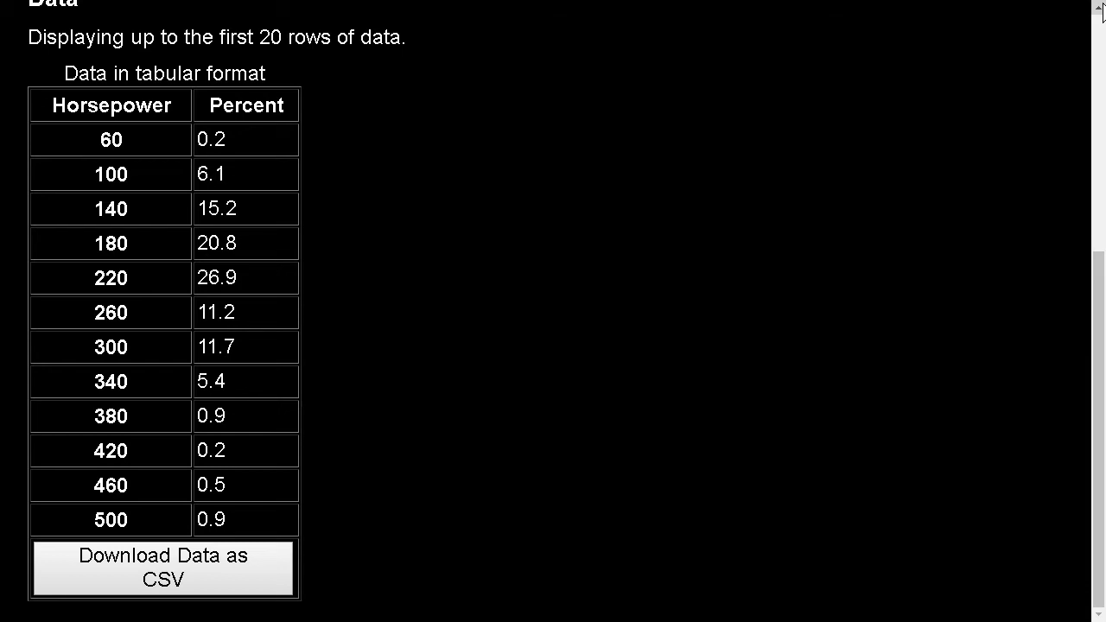
pyautogui.scroll(3, 1102, 12)
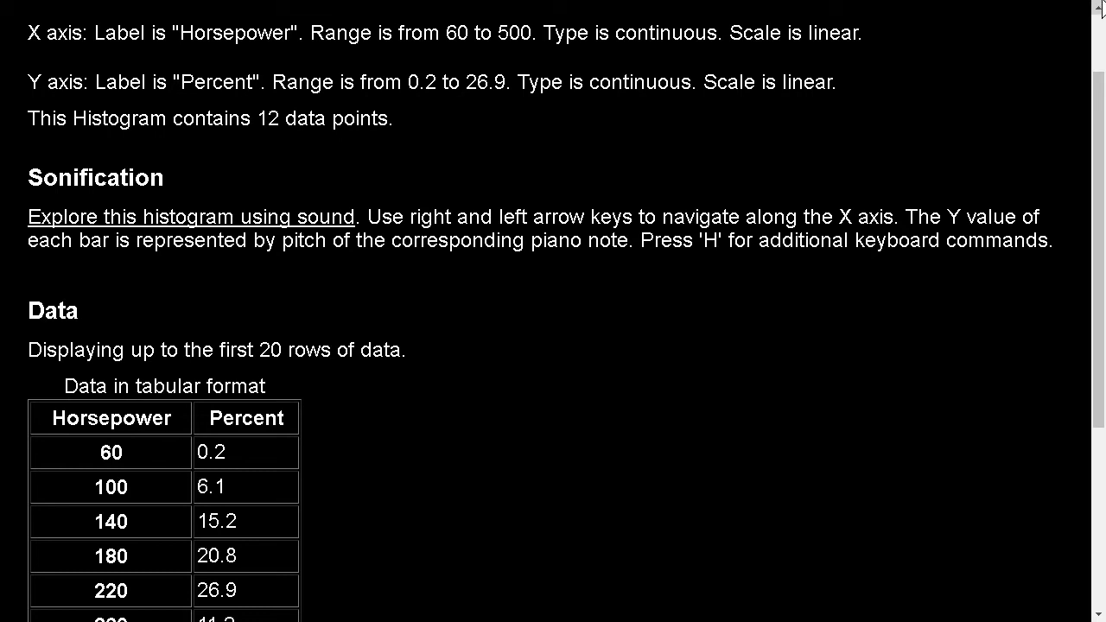
pyautogui.press('Tab')
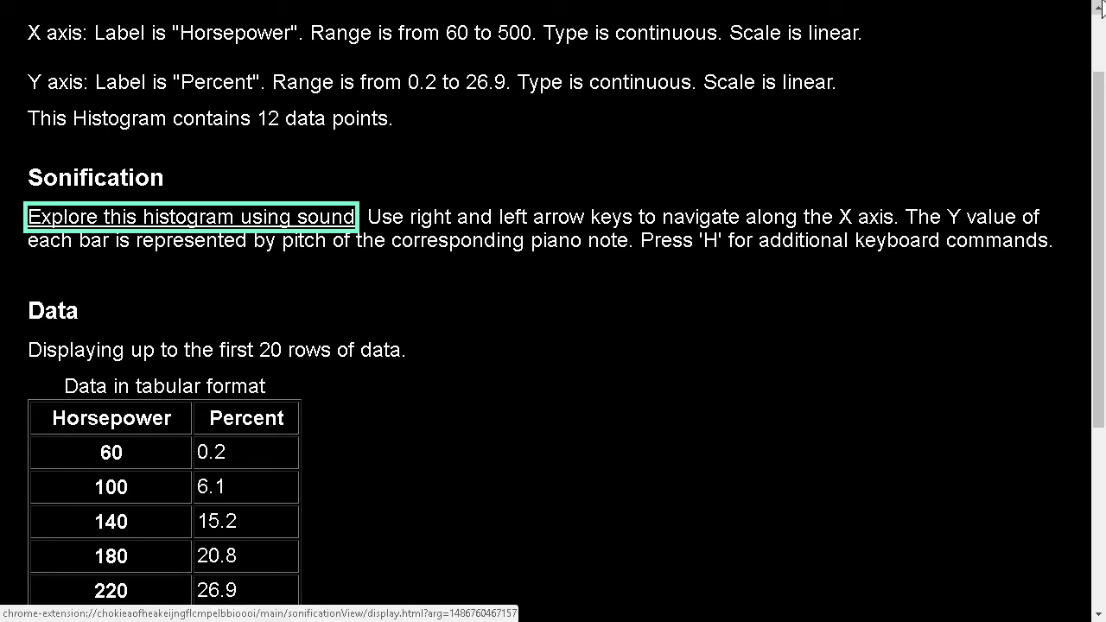
# Step: Start sound exploration of the Horsepower histogram at the first bar (X = 60, Y = 0.2)
pyautogui.press('Return')
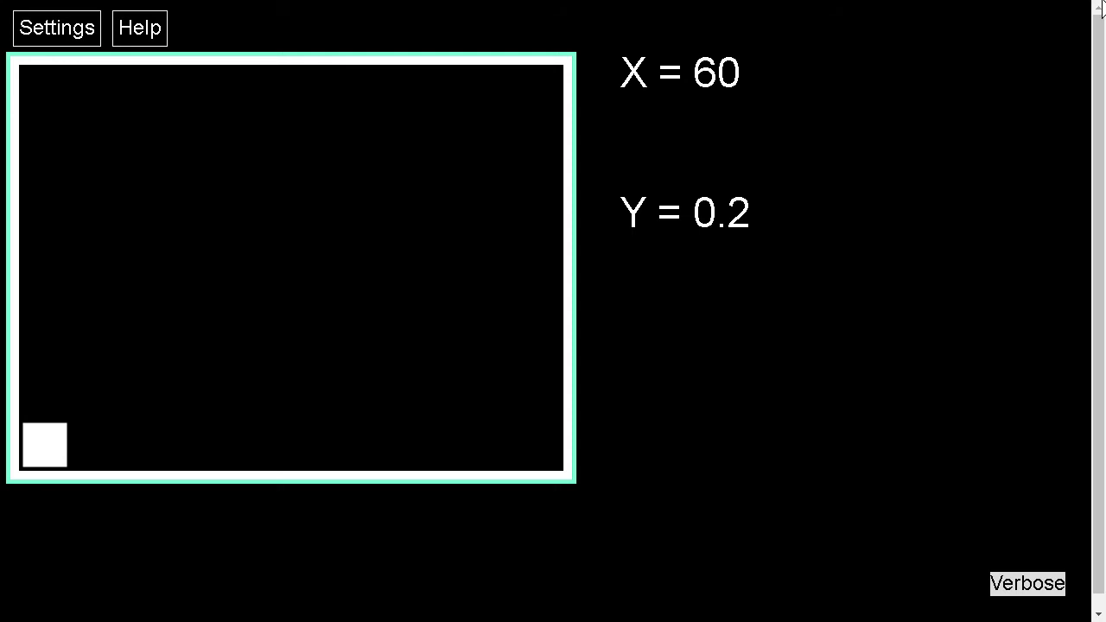